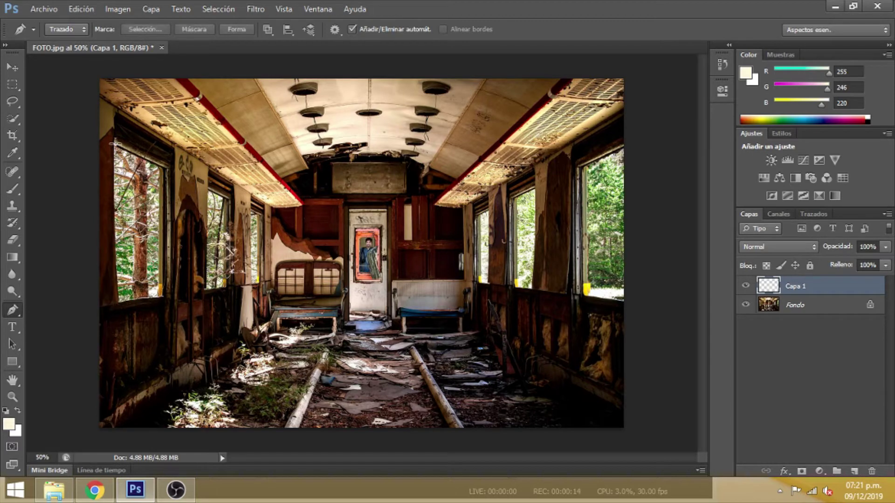
Draw a four-sided light-ray path with the Pen tool from the nearest left-hand window down to the floor across the rails
click(114, 201)
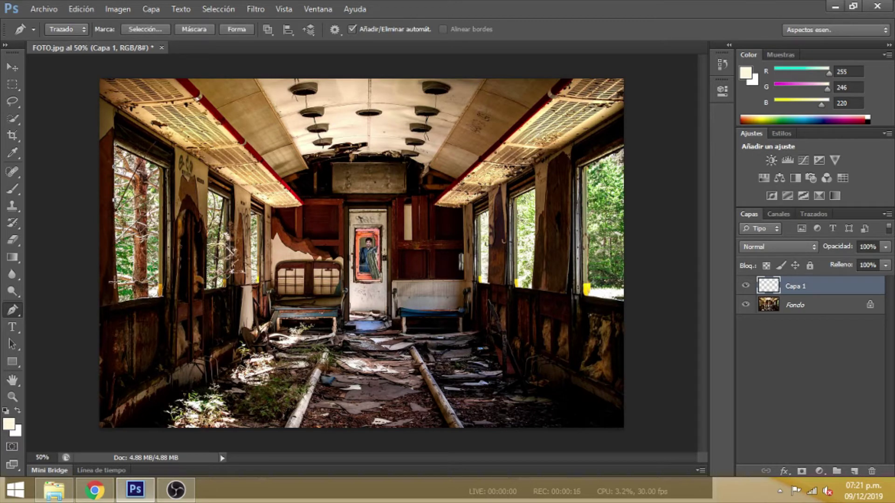
click(115, 300)
click(348, 397)
click(513, 400)
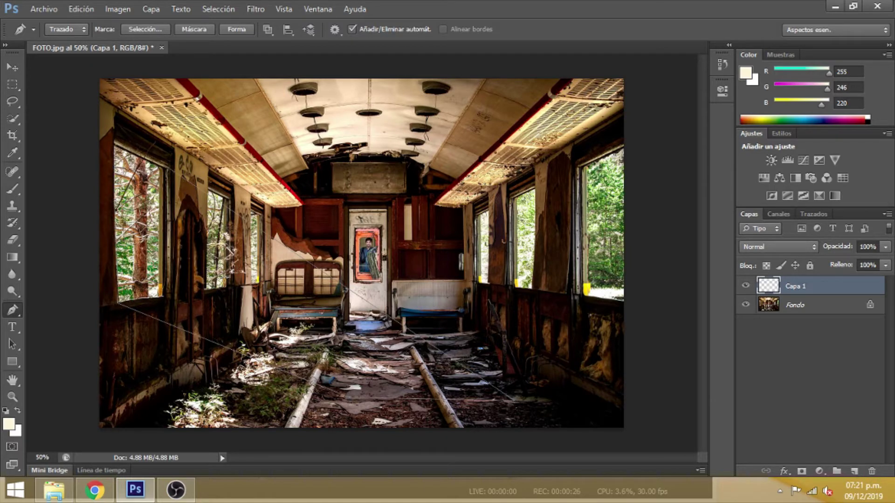
Fill the path on Capa 1 with the cream color fff6dc in Normal mode at 100% opacity
right_click(225, 276)
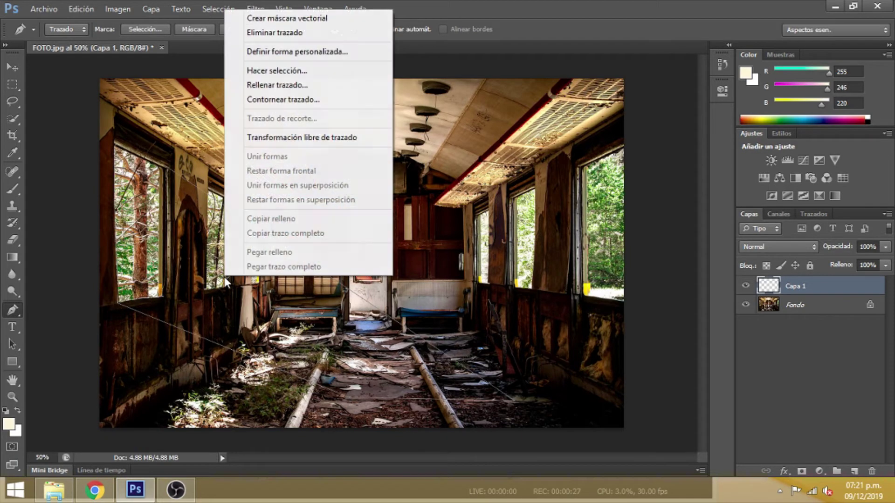
click(286, 88)
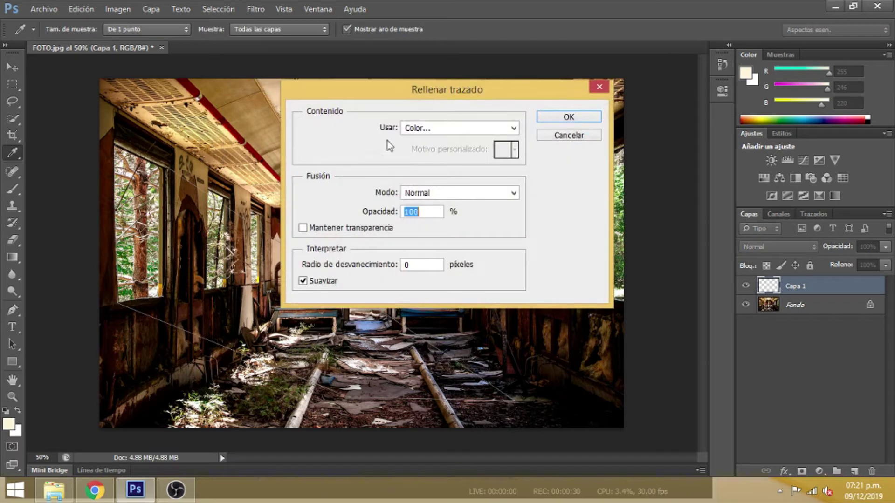
click(514, 128)
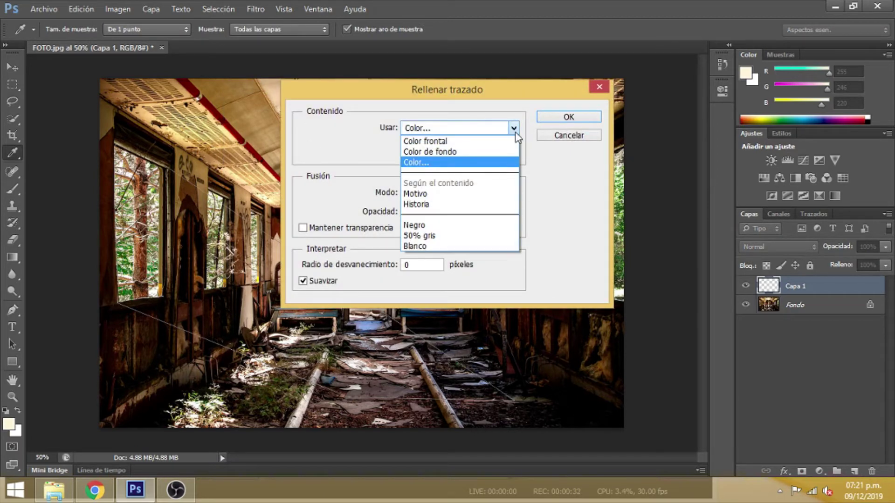
click(471, 161)
click(505, 296)
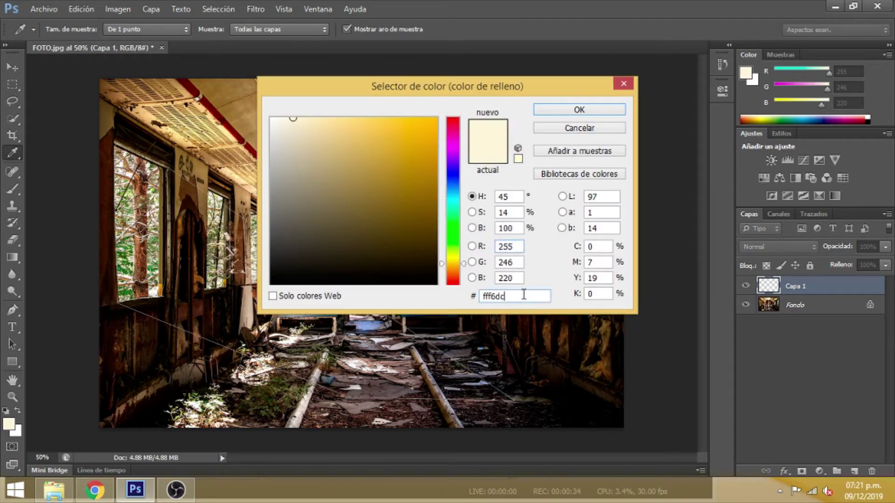
drag(509, 297, 476, 298)
click(553, 112)
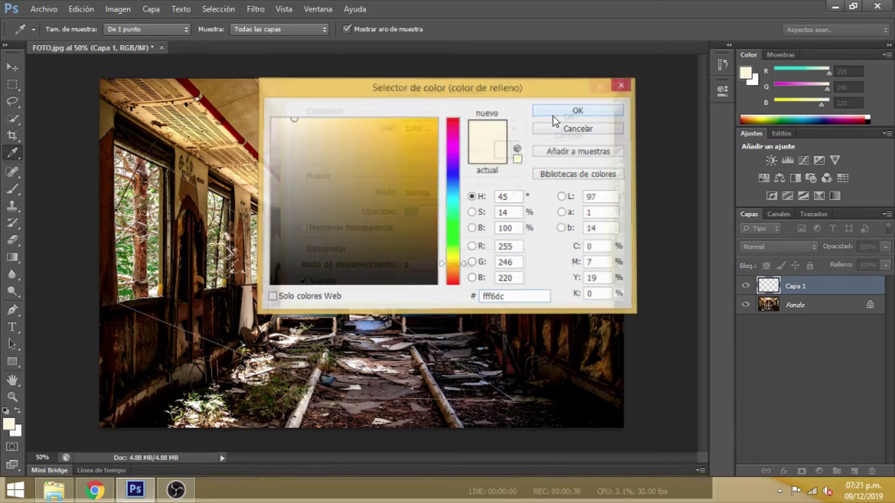
click(564, 117)
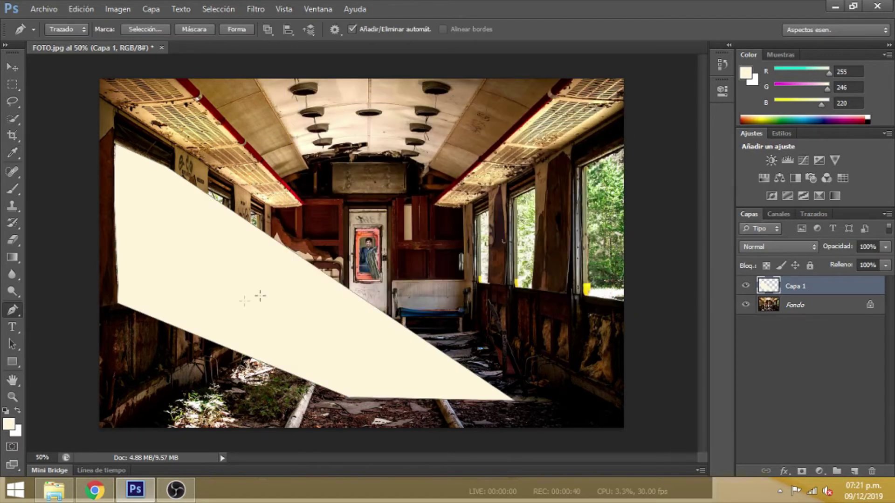
Delete the path and apply a Gaussian blur with a 60-pixel radius to the filled shape on Capa 1
right_click(202, 279)
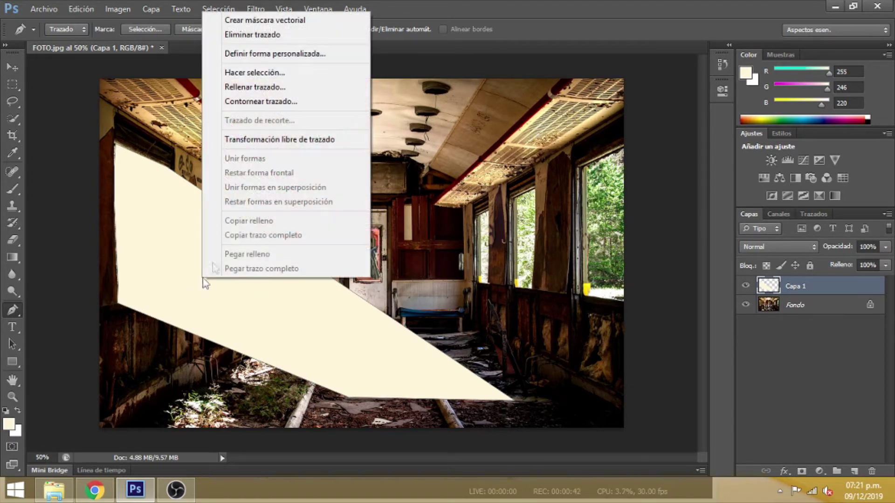
click(275, 40)
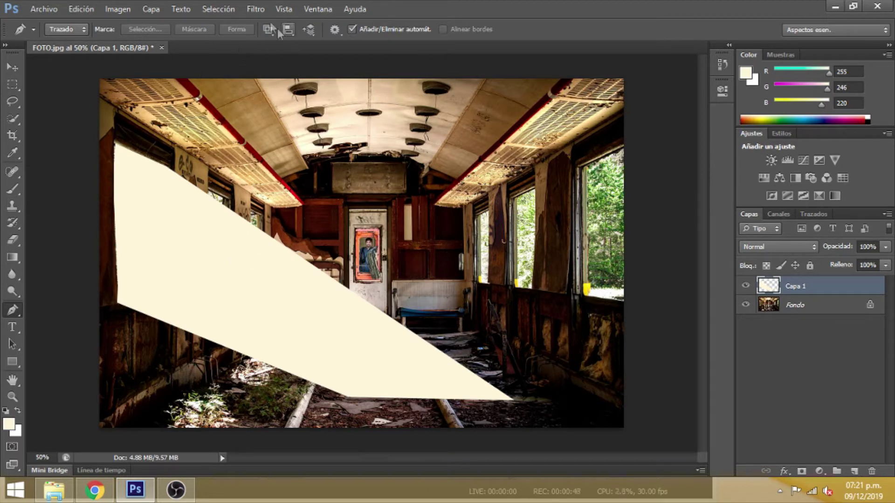
click(258, 10)
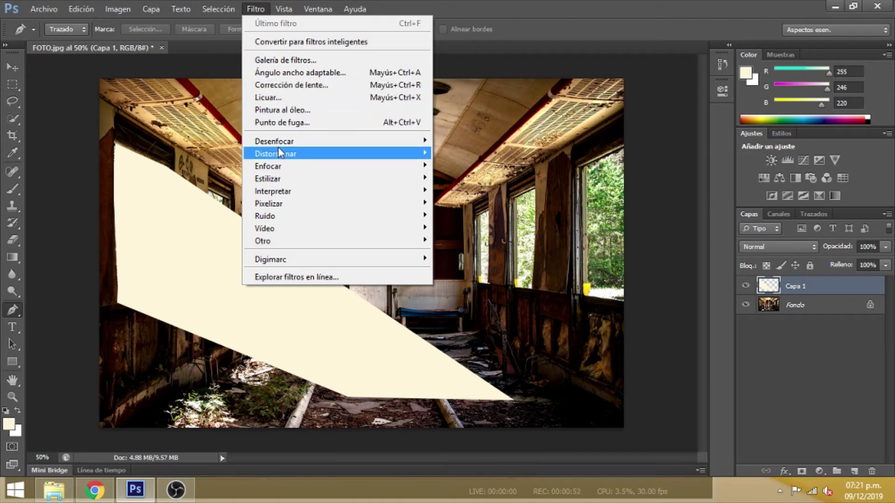
mouse_move(360, 142)
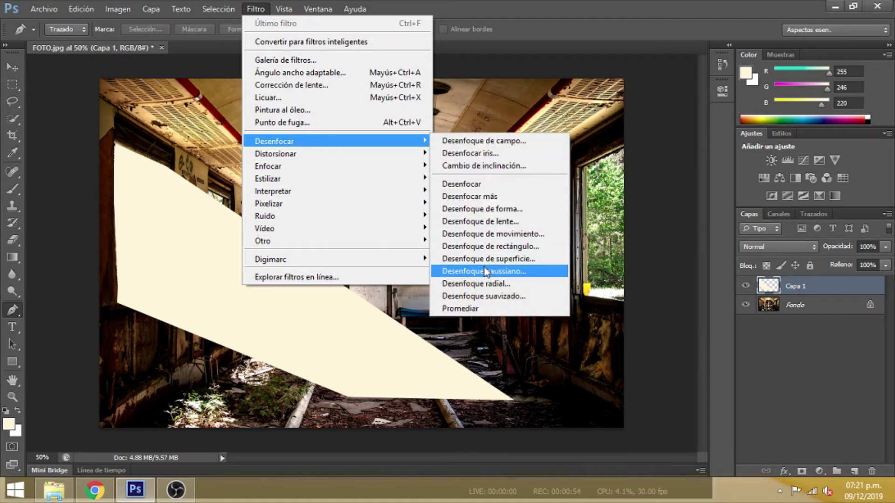
click(487, 273)
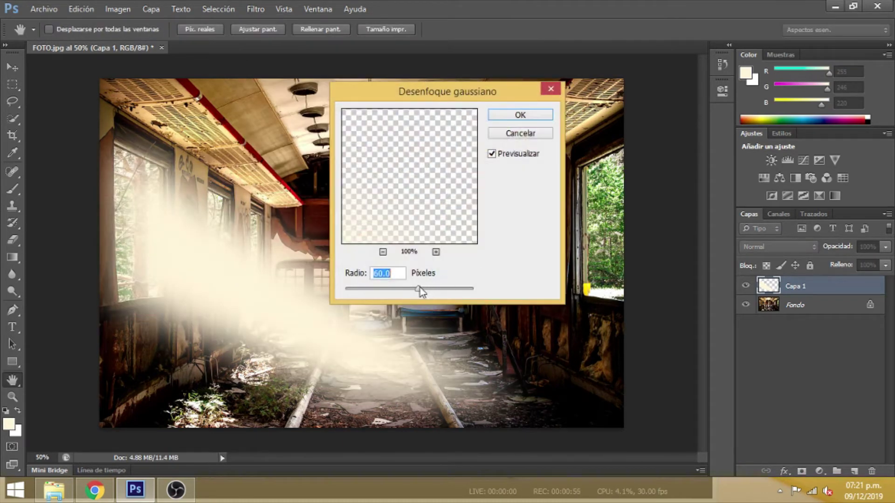
mouse_move(418, 289)
mouse_down()
mouse_move(410, 290)
mouse_move(423, 293)
mouse_up()
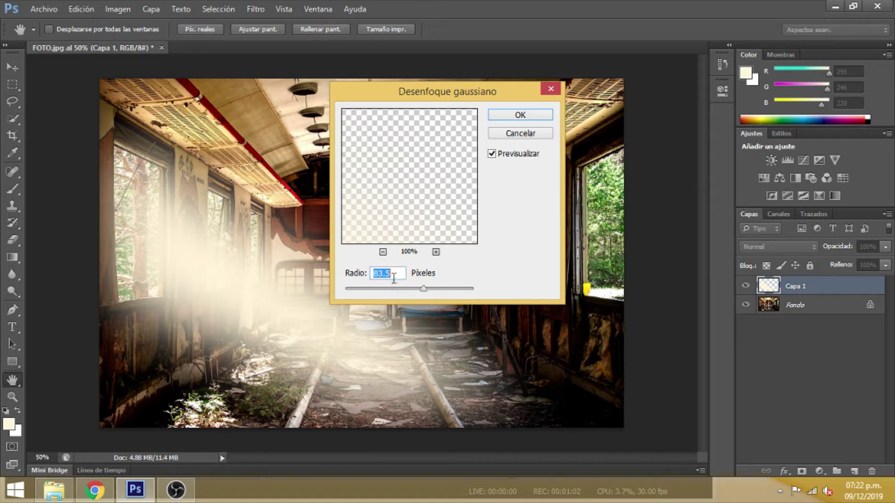
text(60)
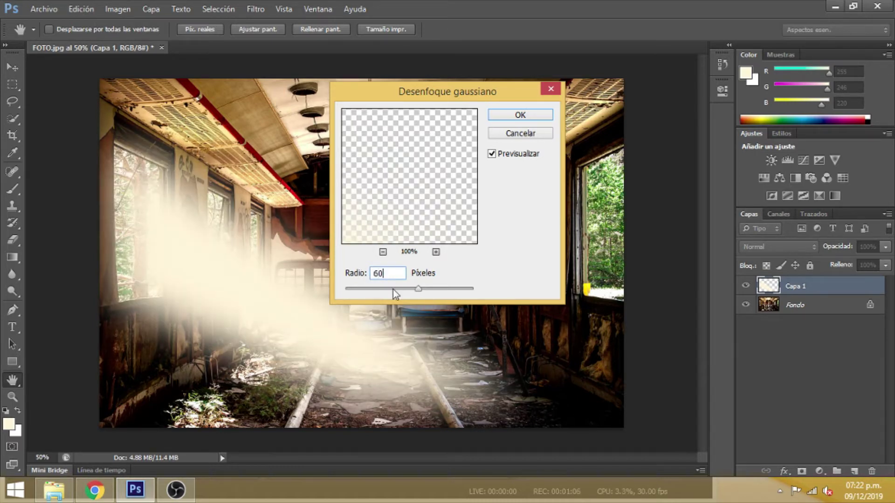
click(520, 115)
key(p)
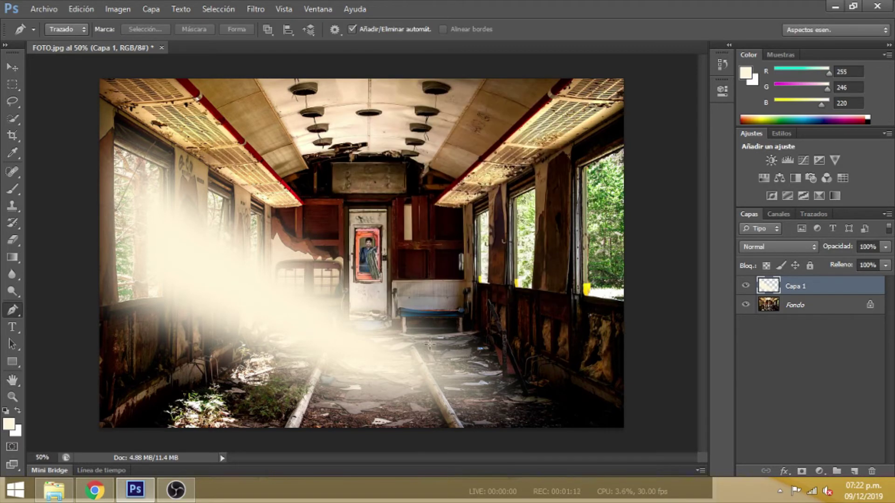
Add a layer mask to Capa 1 and fade the ray with a linear white-to-black gradient from the window toward the lower-right floor
click(801, 472)
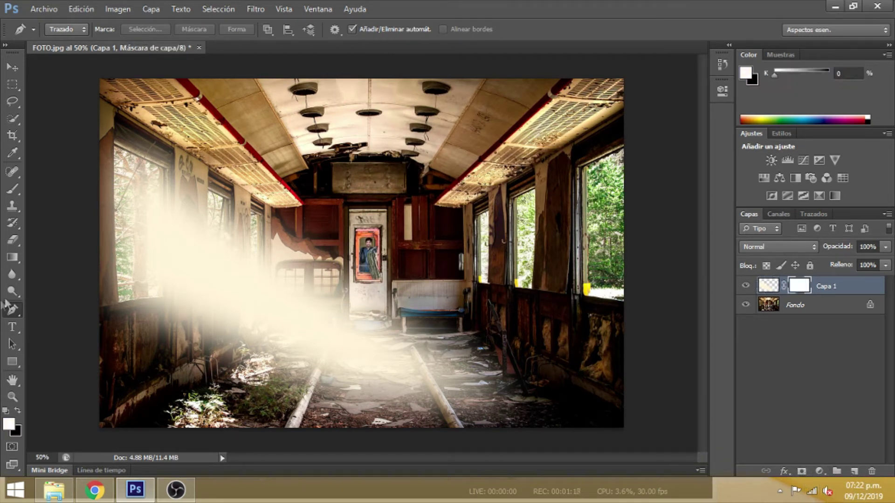
click(12, 257)
drag(133, 212, 569, 448)
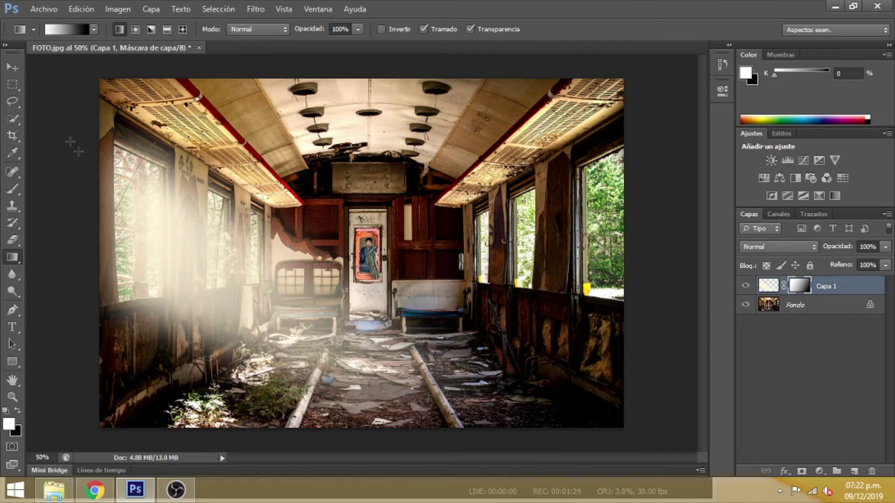
Create a new layer above Capa 1 and hide Capa 1
click(13, 67)
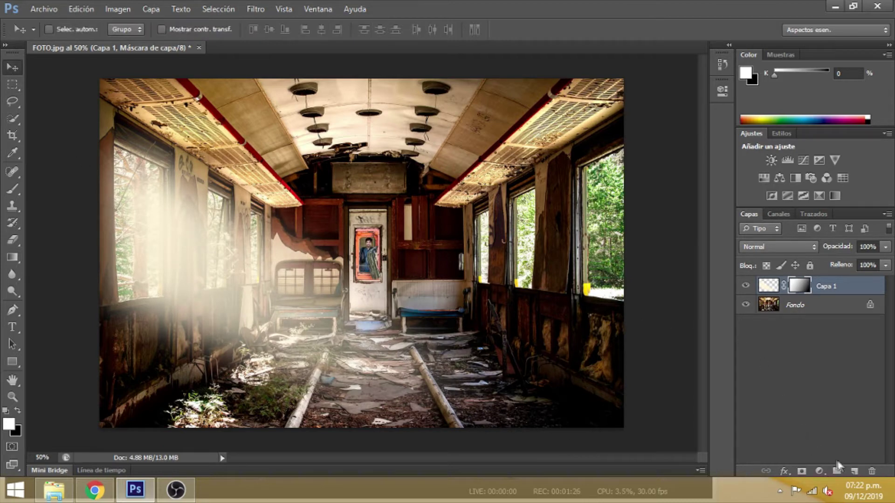
click(855, 471)
click(746, 304)
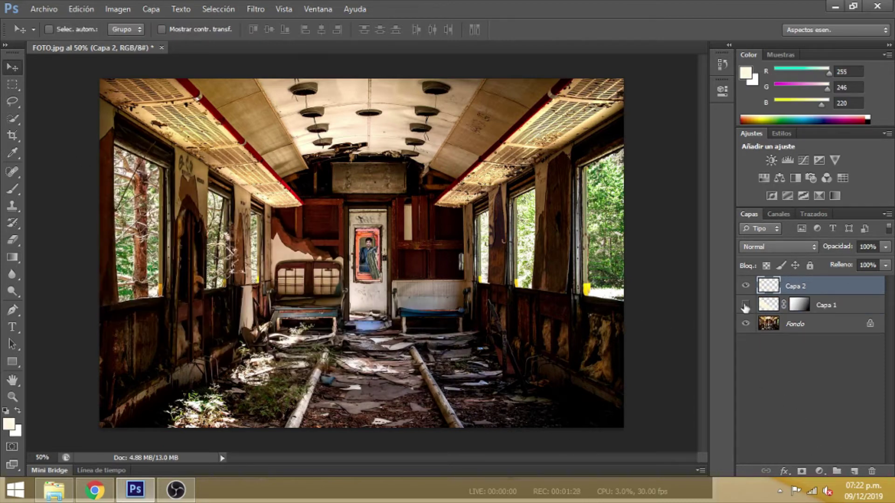
Draw a second four-sided light-ray path with the Pen tool from the second left-hand window down to the floor past the rails
click(13, 310)
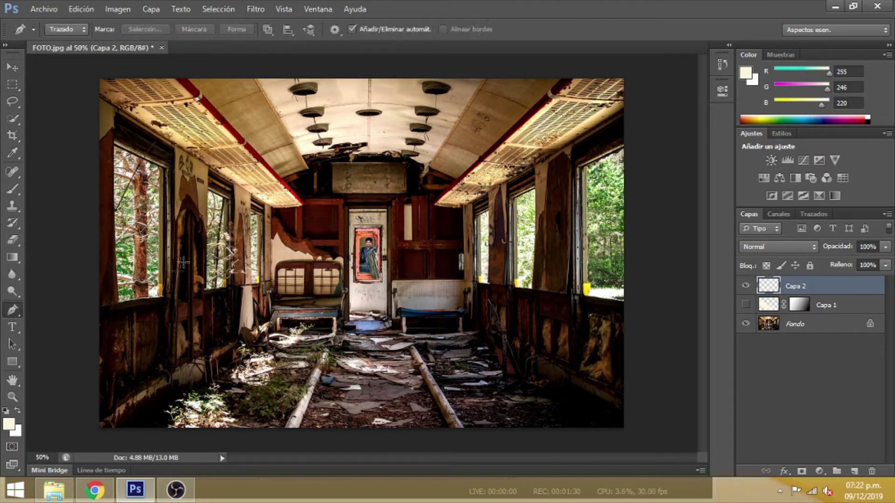
click(207, 189)
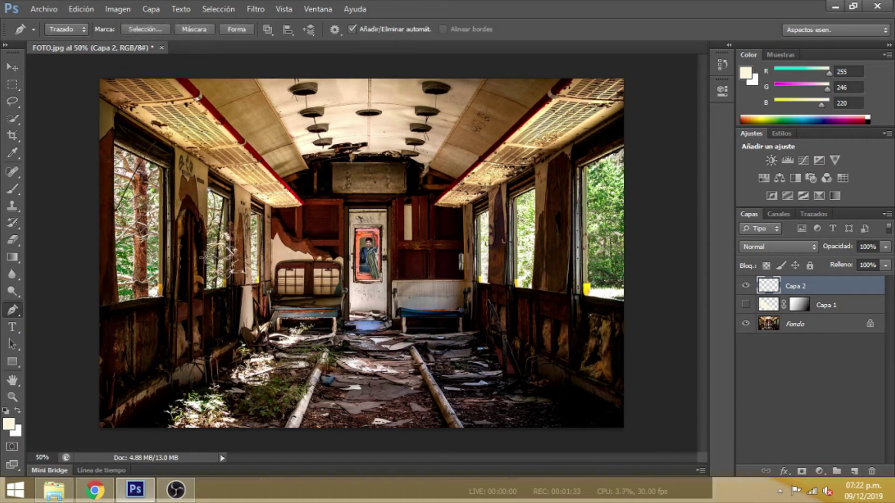
click(203, 290)
click(371, 368)
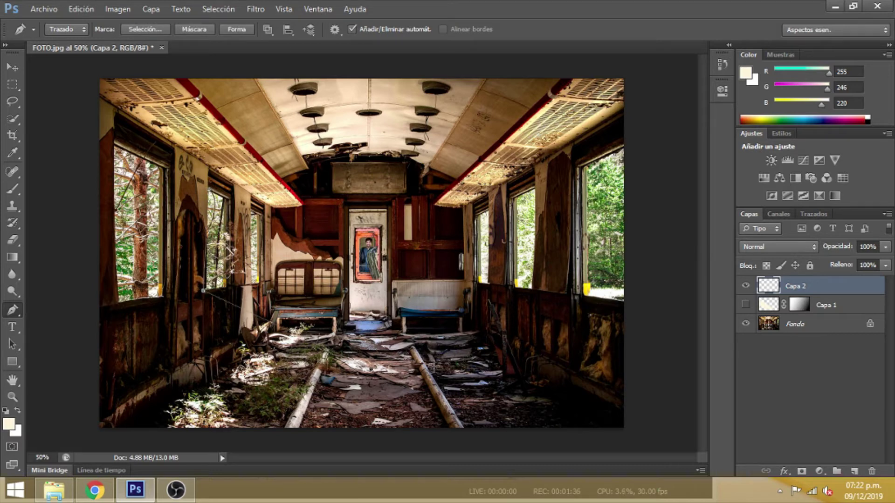
click(491, 371)
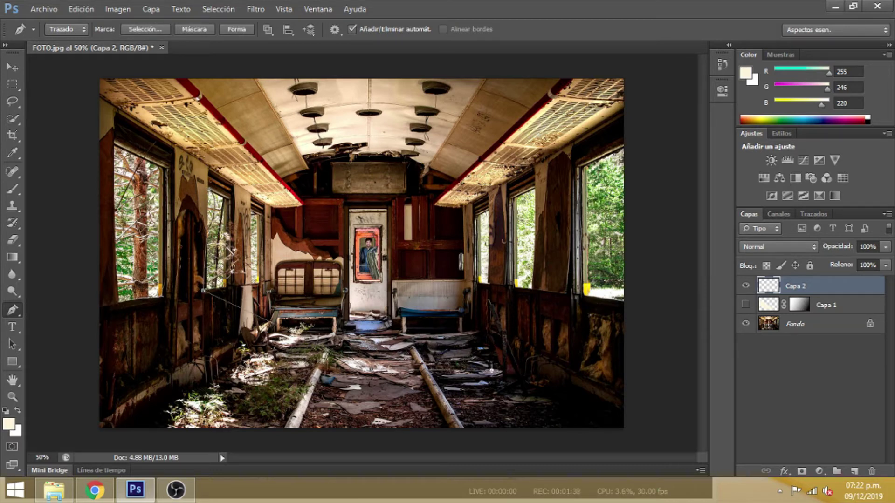
click(228, 201)
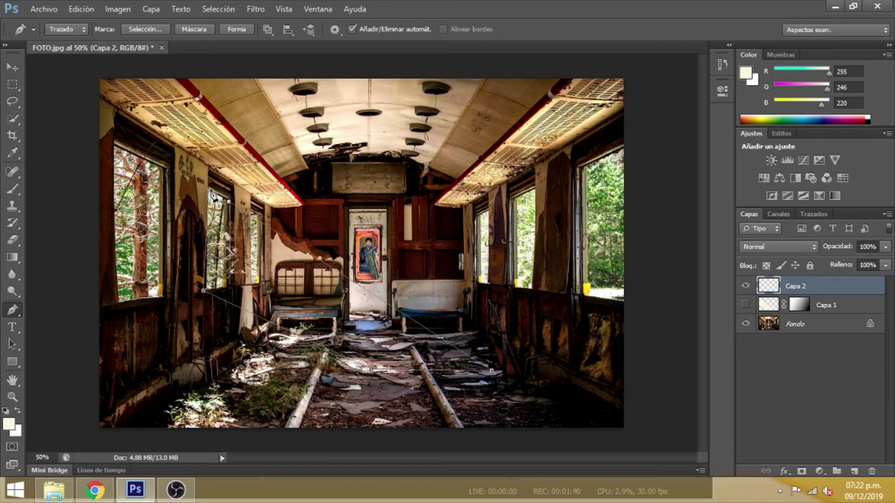
Fill the second path on Capa 2 with the same cream color fff6dc at 100% opacity
right_click(271, 267)
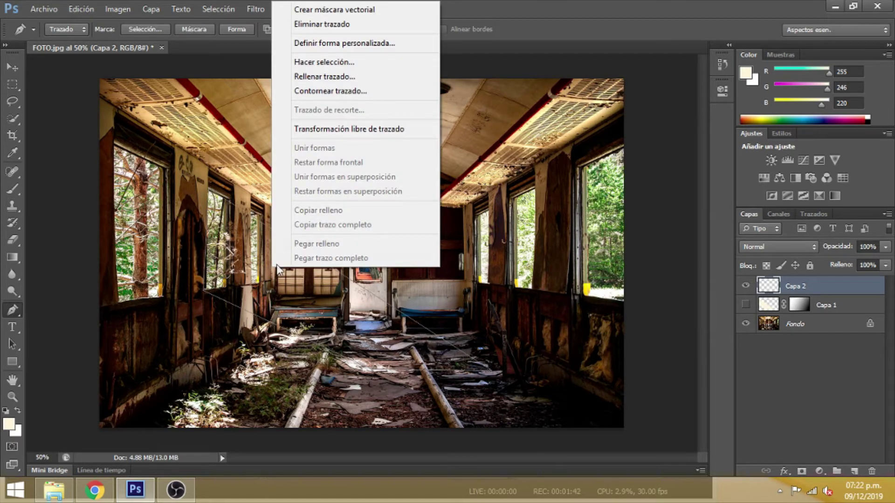
click(325, 77)
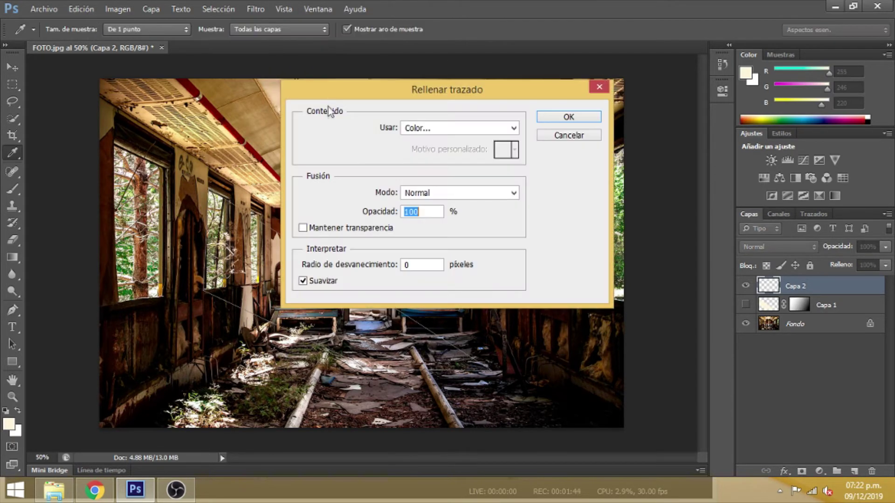
click(512, 128)
click(455, 163)
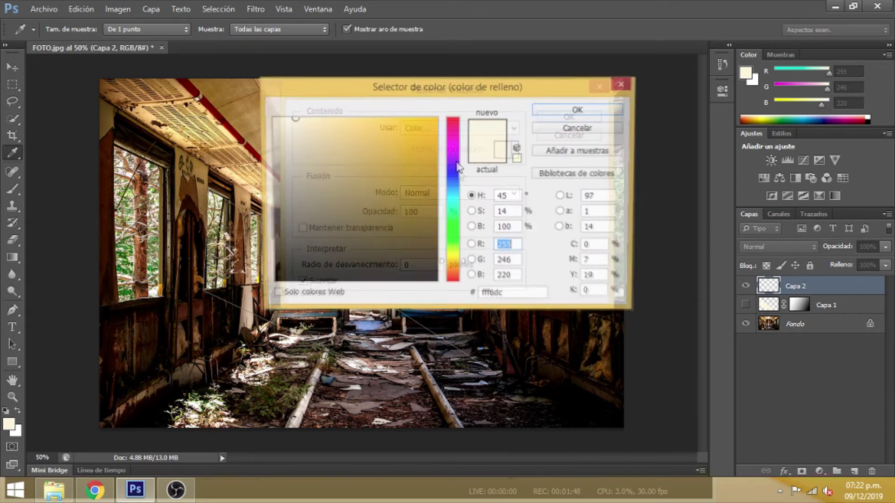
click(571, 112)
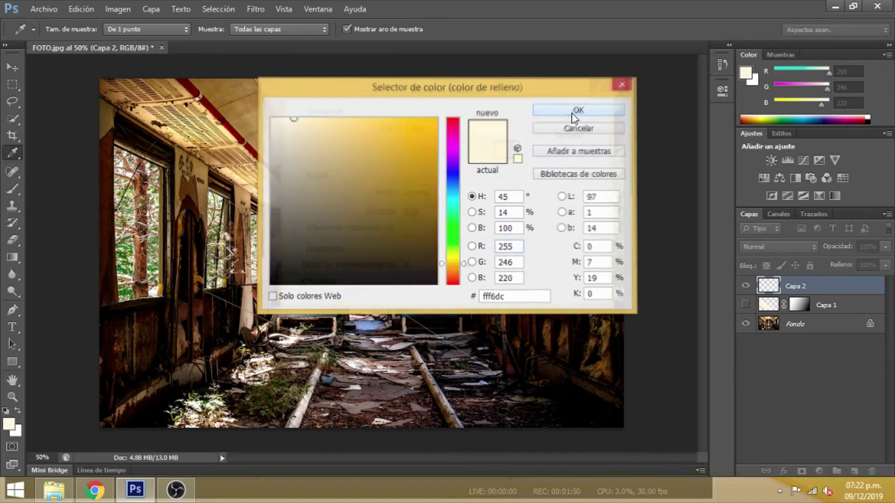
click(564, 117)
Delete the second path and reapply the last Gaussian blur to the filled shape on Capa 2
right_click(289, 296)
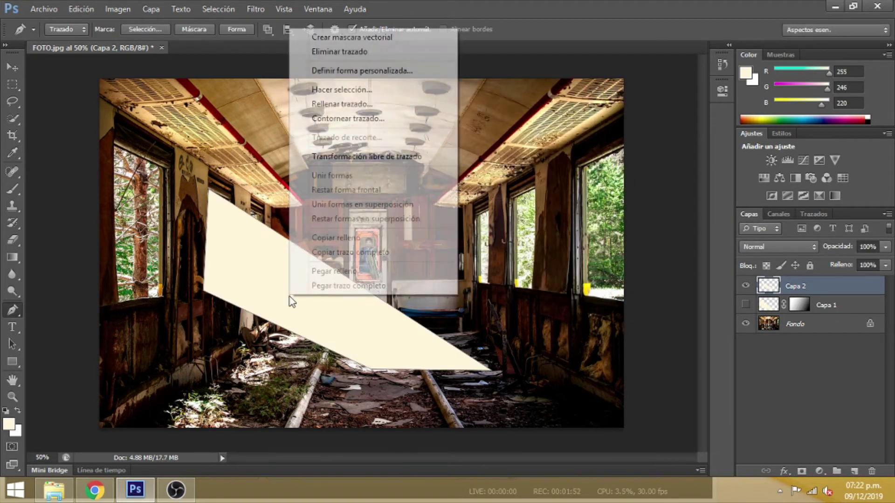
click(345, 51)
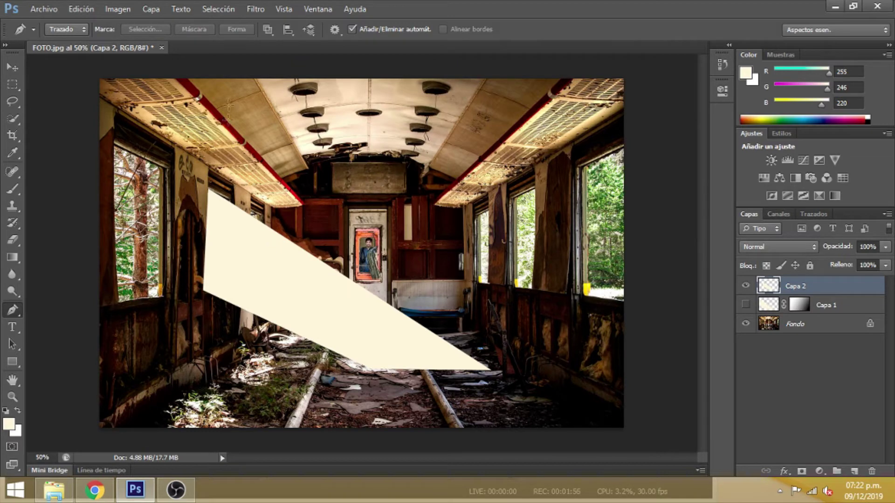
click(255, 9)
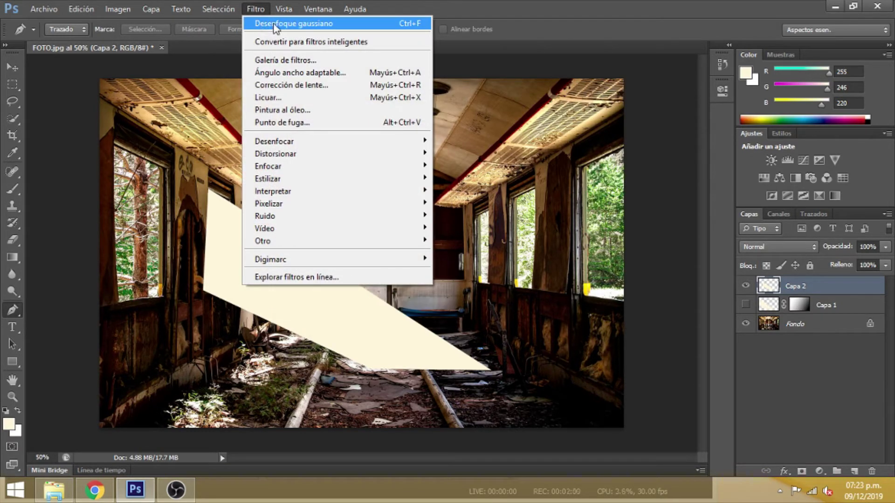
click(276, 25)
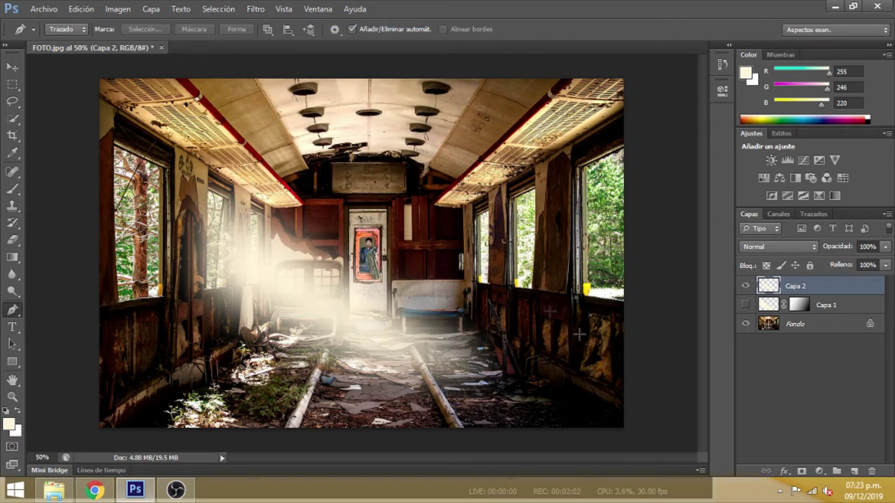
Add a layer mask to Capa 2 and fade the ray with a white-to-black linear gradient from the second left-hand window toward the floor
click(802, 472)
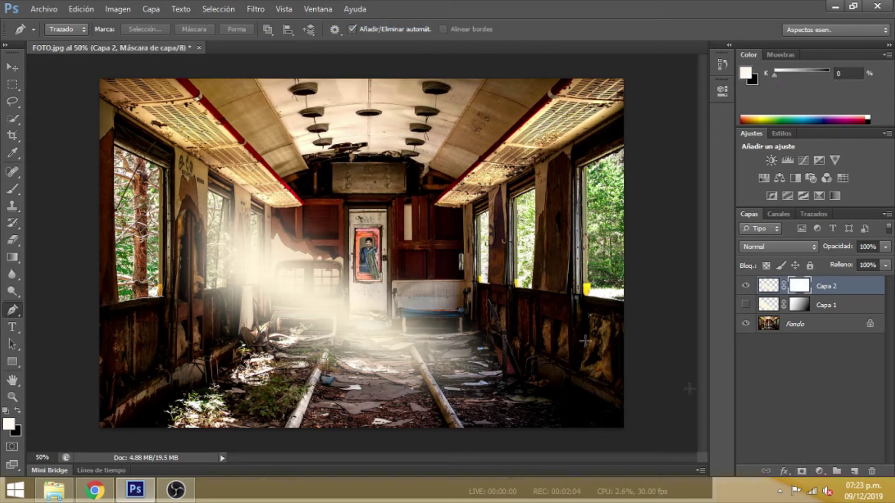
click(12, 258)
click(13, 258)
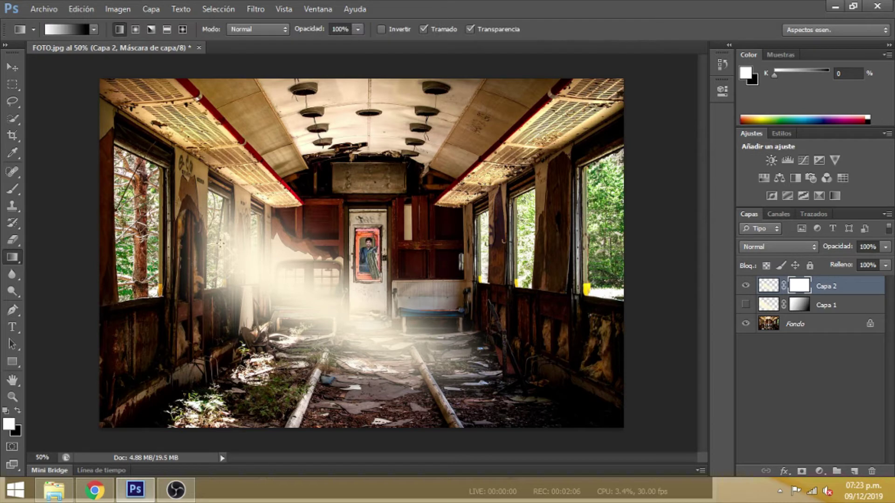
drag(218, 235, 566, 410)
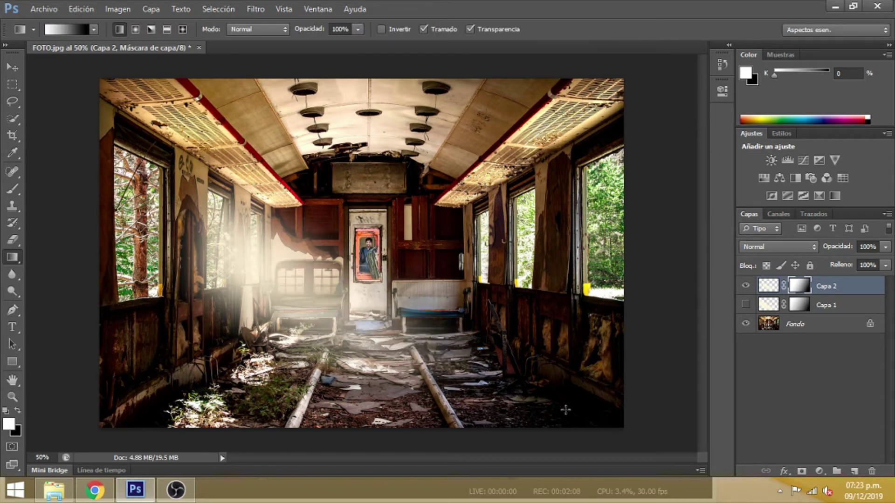
click(11, 67)
Hide Capa 2 along with Capa 1 and create a new layer above them
click(746, 305)
click(746, 286)
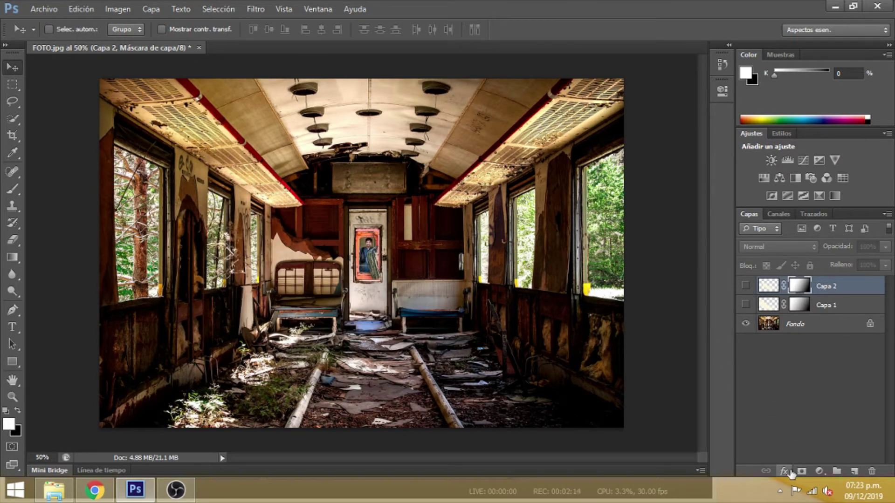
click(854, 471)
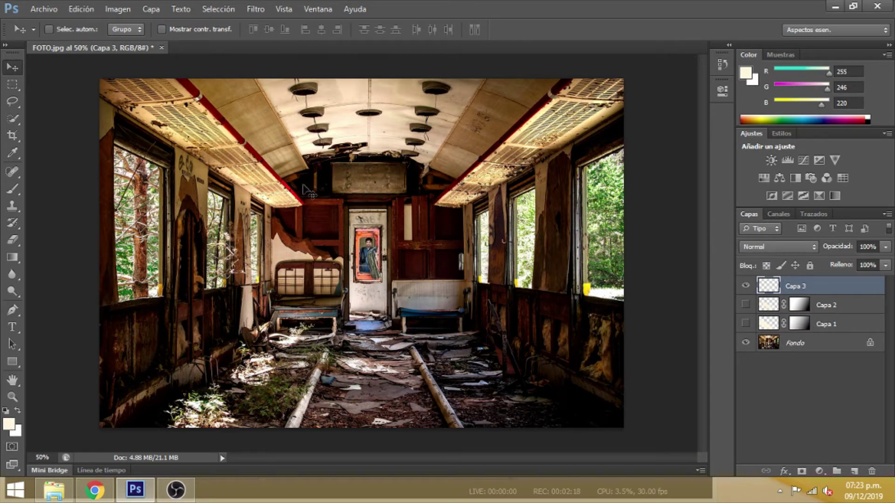
Draw a closed four-sided light-ray path with the Pen tool from the farthest left-hand window down to the floor between and beyond the rails
click(16, 308)
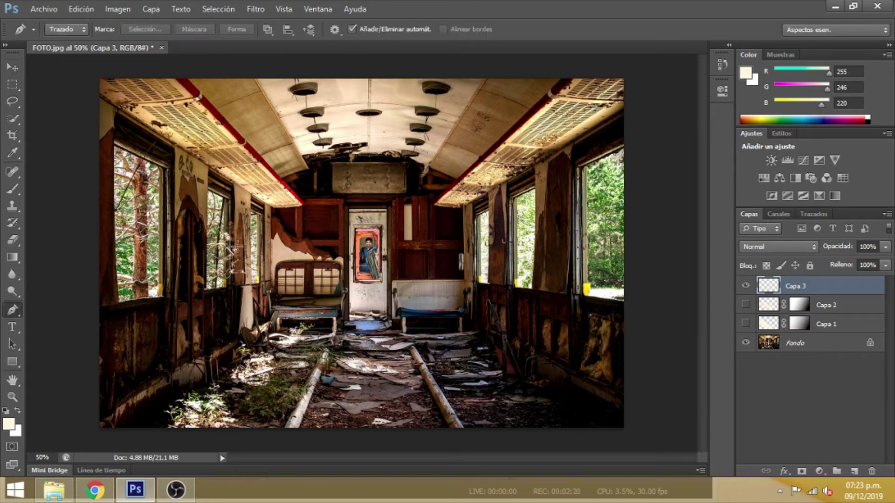
click(251, 214)
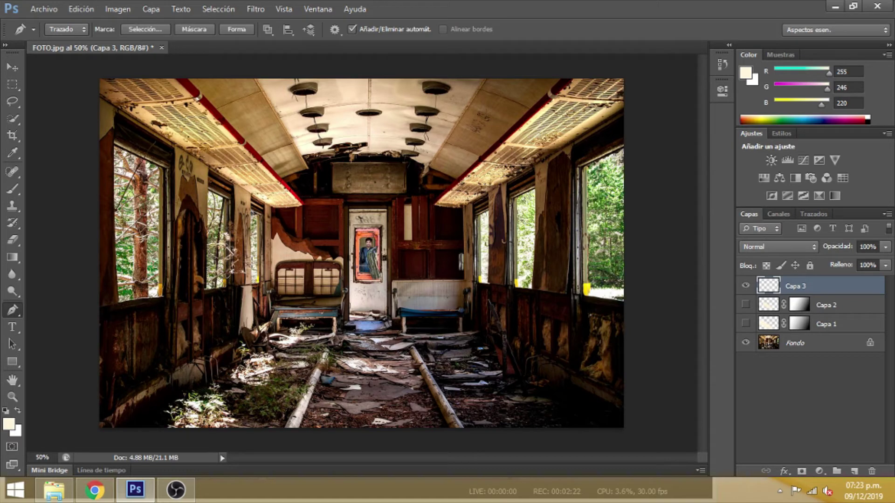
click(252, 281)
click(365, 345)
click(458, 347)
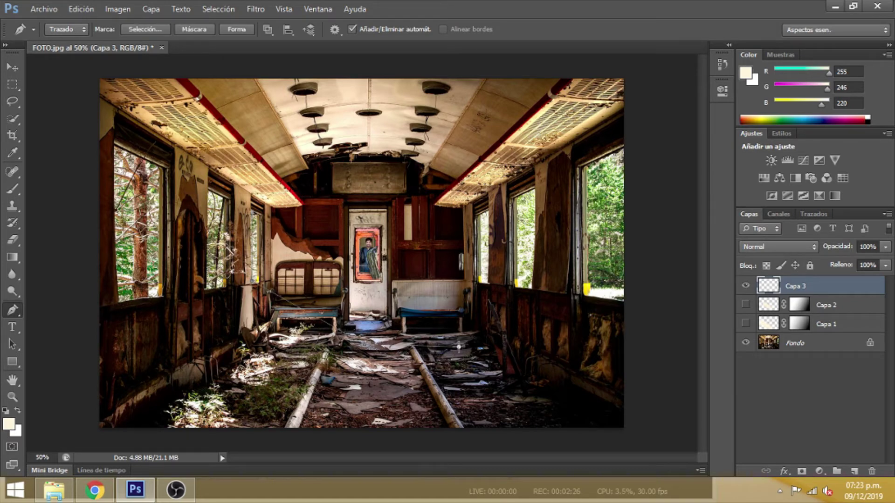
click(253, 214)
Fill the third path on Capa 3 with the cream color fff6dc in Normal mode at 100% opacity
right_click(286, 259)
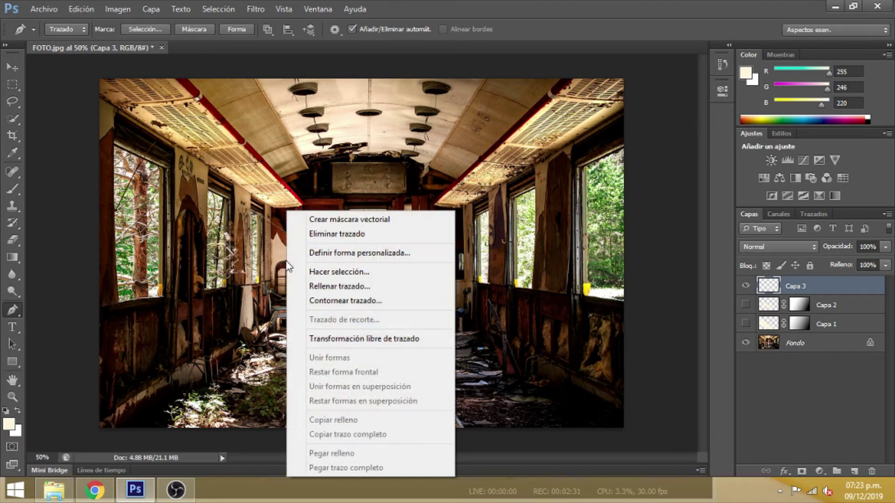
click(327, 286)
click(506, 132)
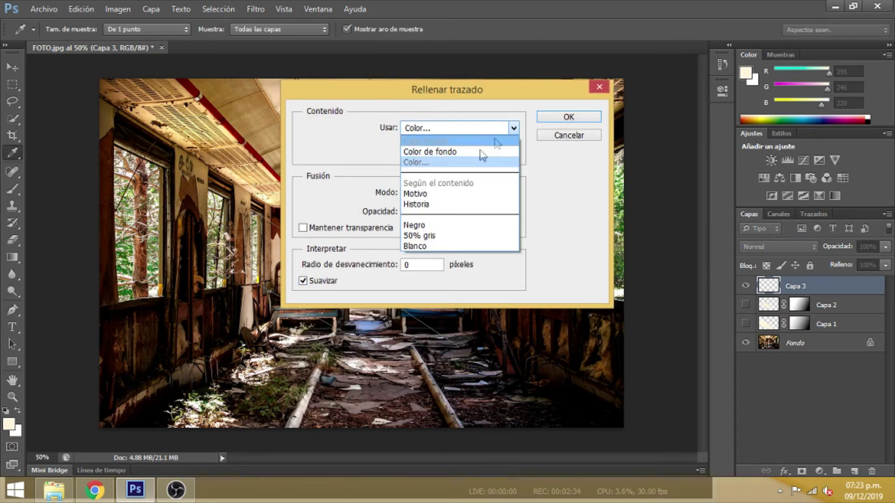
click(443, 161)
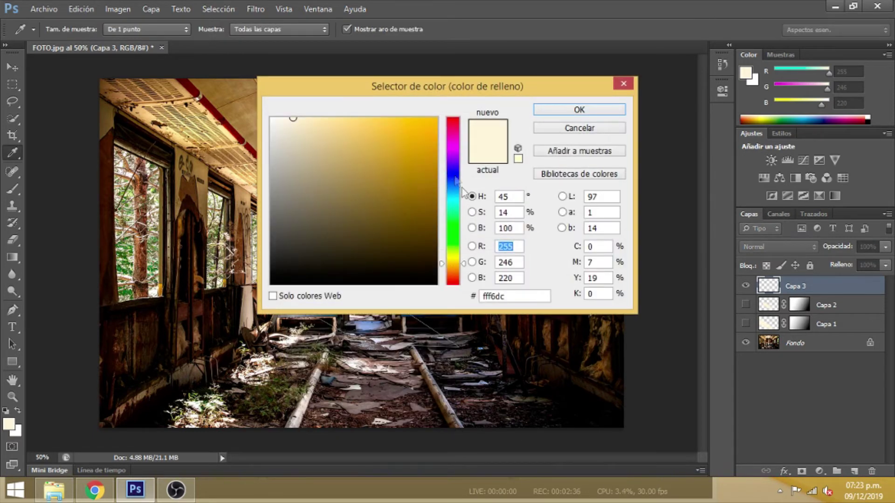
click(585, 111)
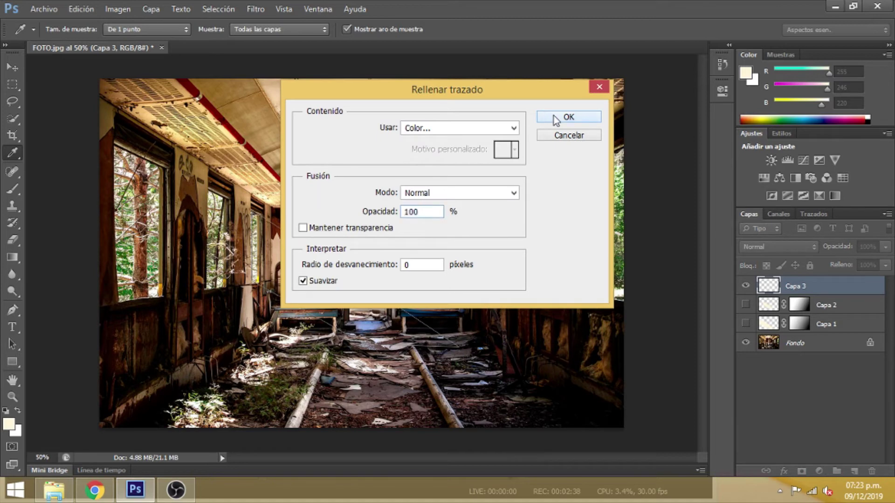
click(553, 117)
Delete the third path and reapply the last Gaussian blur to the filled shape on Capa 3
right_click(311, 275)
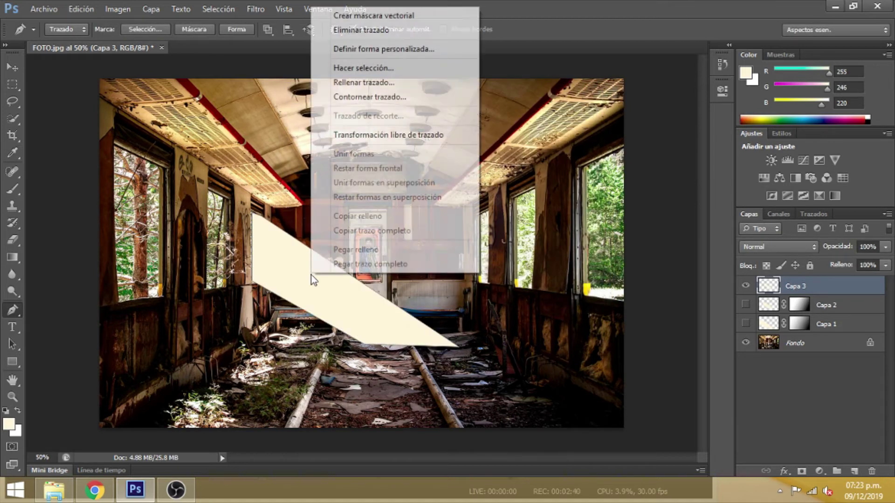
click(380, 34)
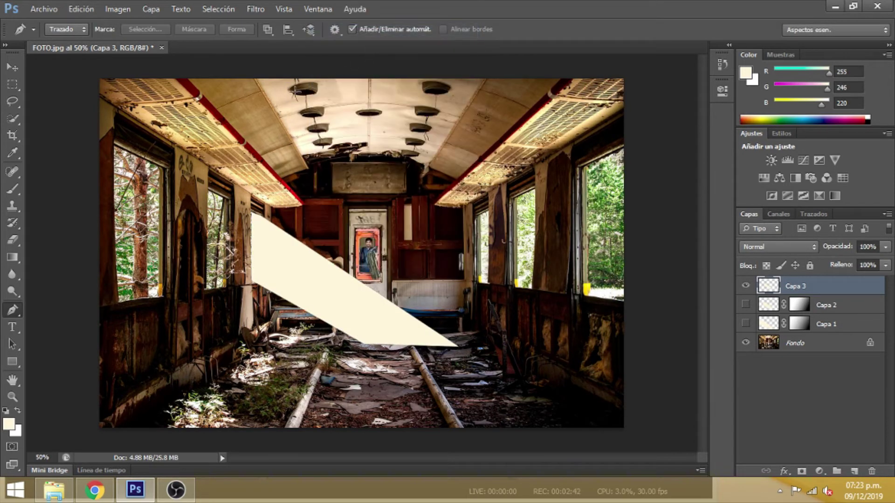
click(256, 8)
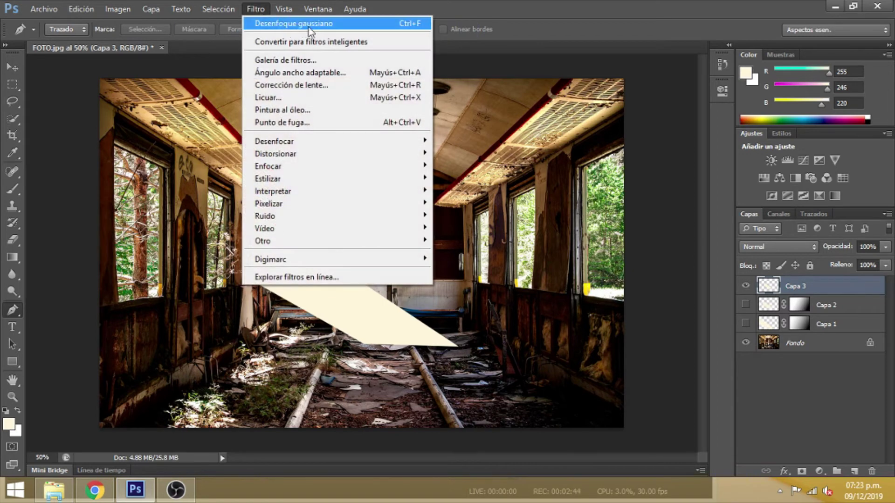
click(309, 26)
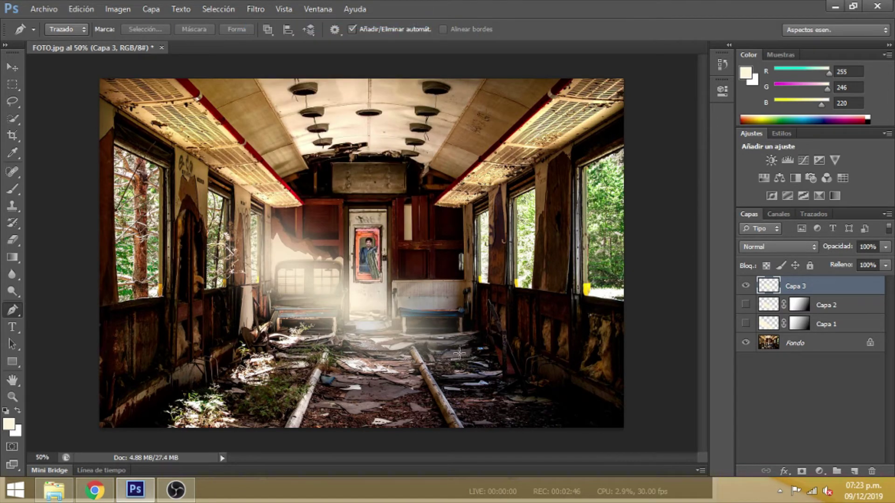
Add a layer mask to Capa 3 and fade its ray with a white-to-black linear gradient from the farthest left-hand window toward the floor
click(802, 471)
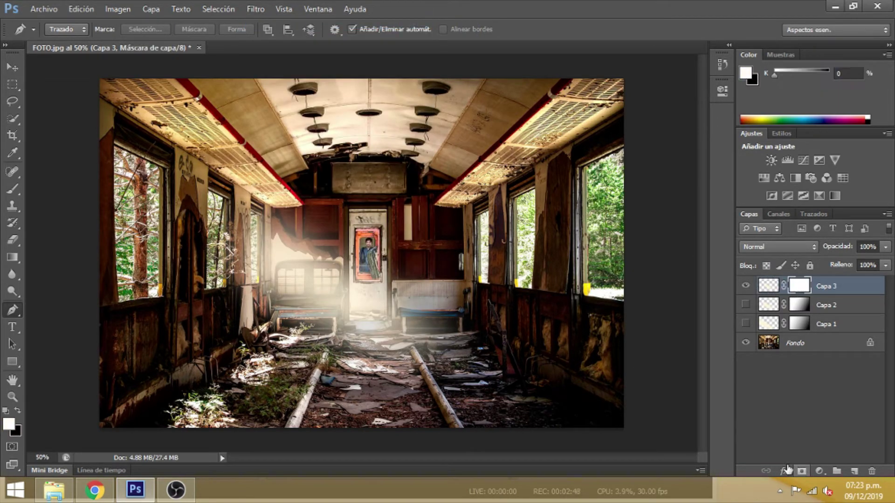
click(17, 260)
drag(260, 239, 486, 357)
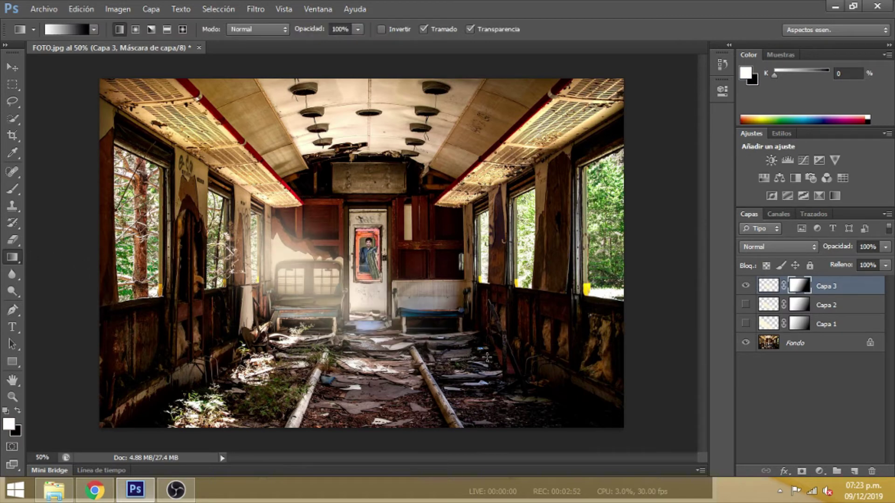
click(12, 67)
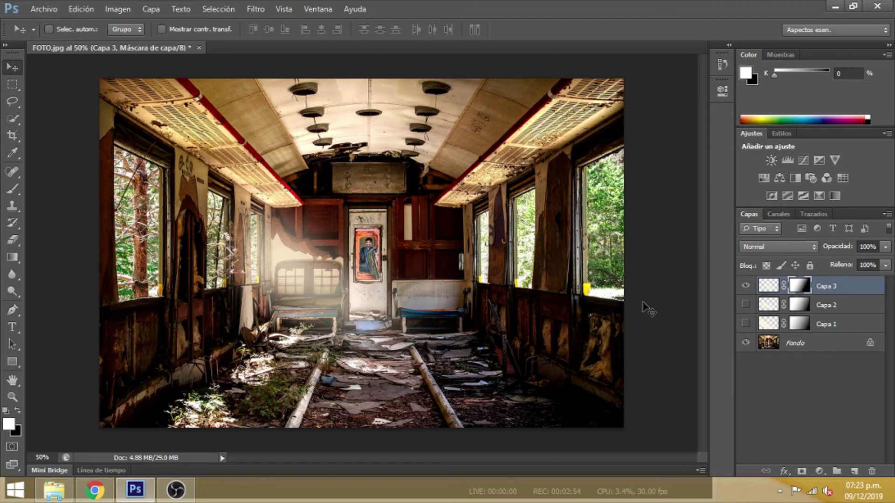
Show Capa 2 and Capa 1 again and create a layer group named LUCES
click(745, 304)
click(746, 323)
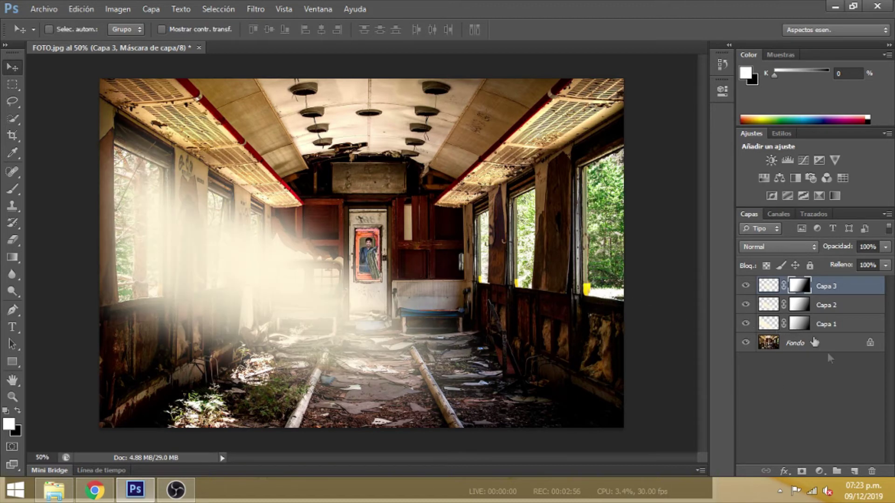
click(837, 472)
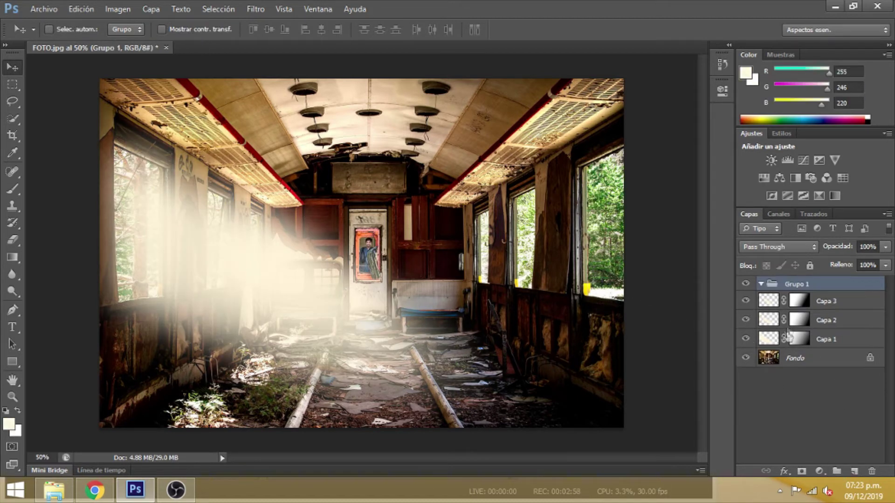
double_click(799, 284)
text(LUCES)
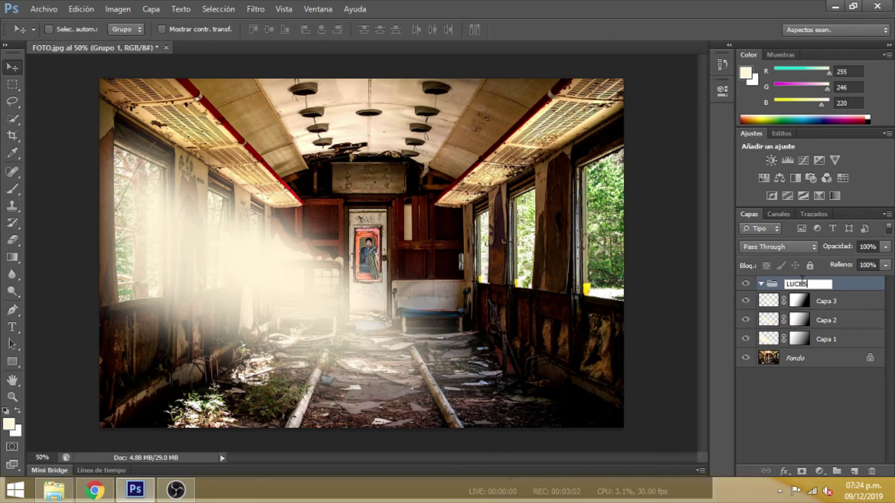
Move Capa 3, Capa 2 and Capa 1 together into the LUCES group
click(847, 307)
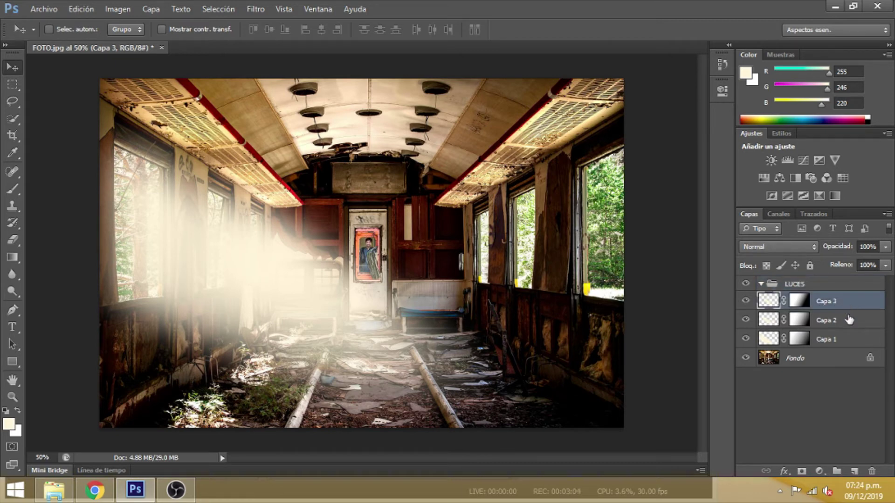
ctrl+click(849, 320)
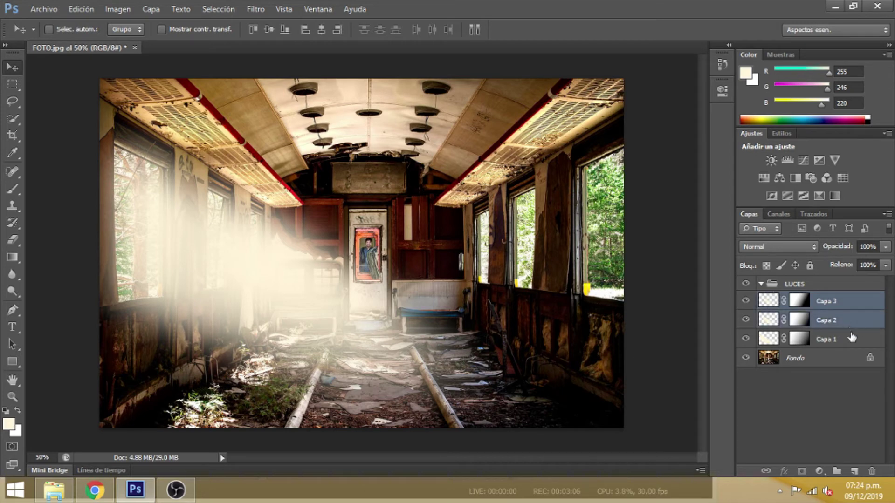
ctrl+click(852, 337)
drag(858, 300, 849, 288)
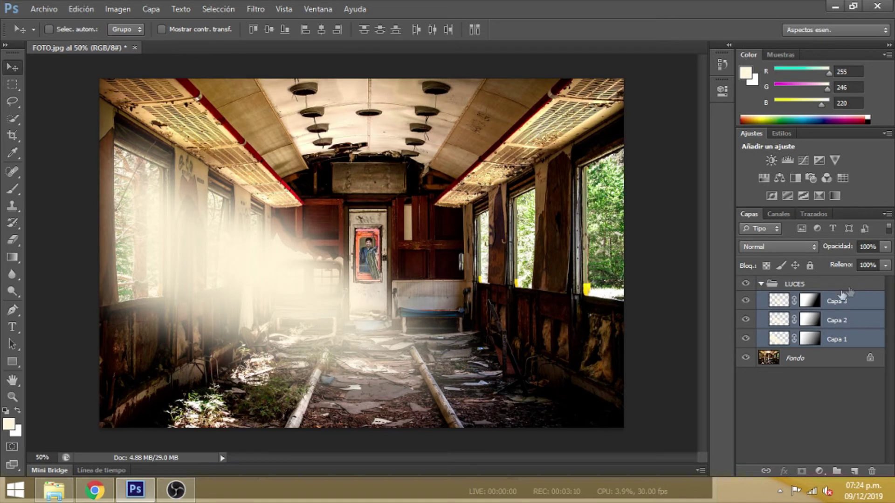
Collapse the LUCES group and set its opacity to 70%
click(760, 284)
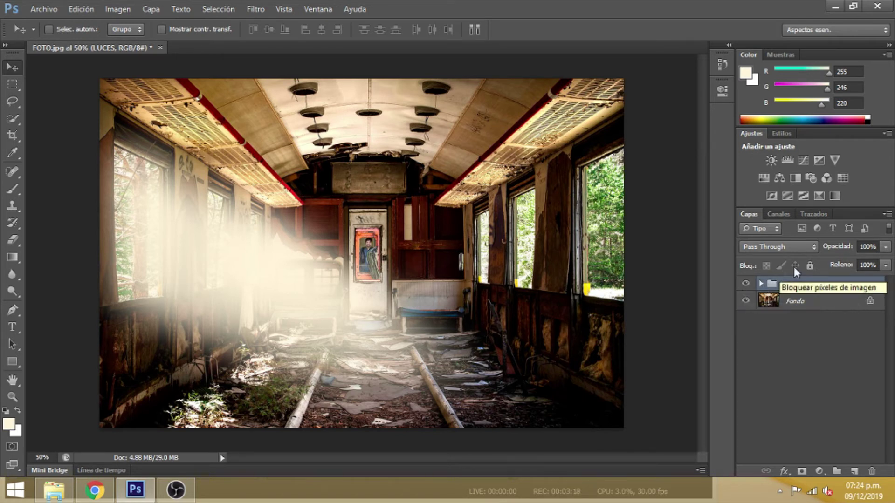
click(862, 247)
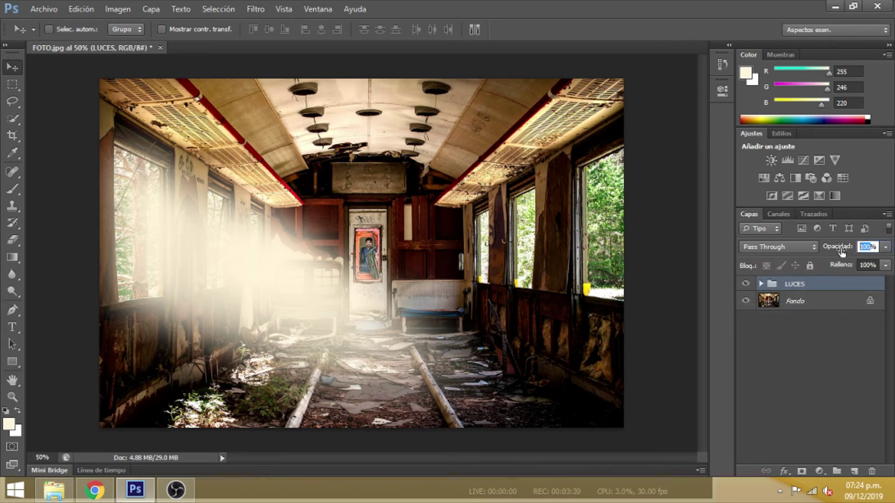
text(70)
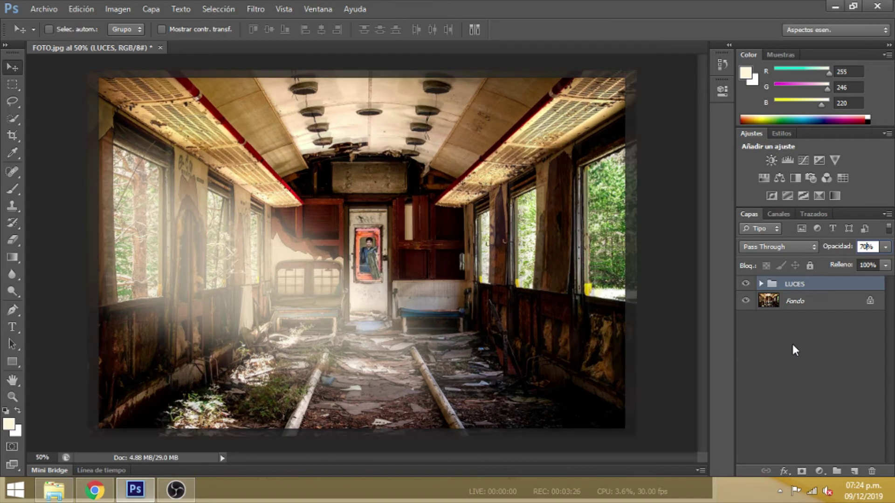
Add a Color Lookup (Consulta de colores) adjustment layer above the LUCES group
key(ctrl+plus)
key(ctrl+plus)
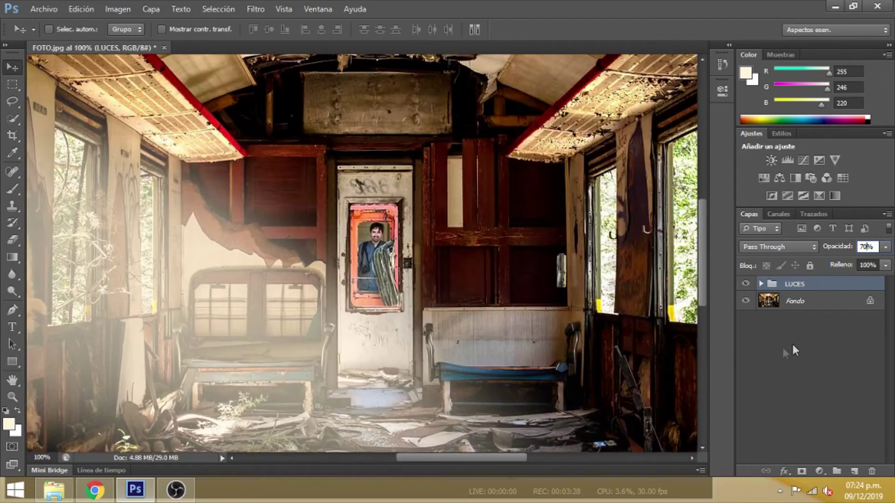
drag(232, 296, 366, 266)
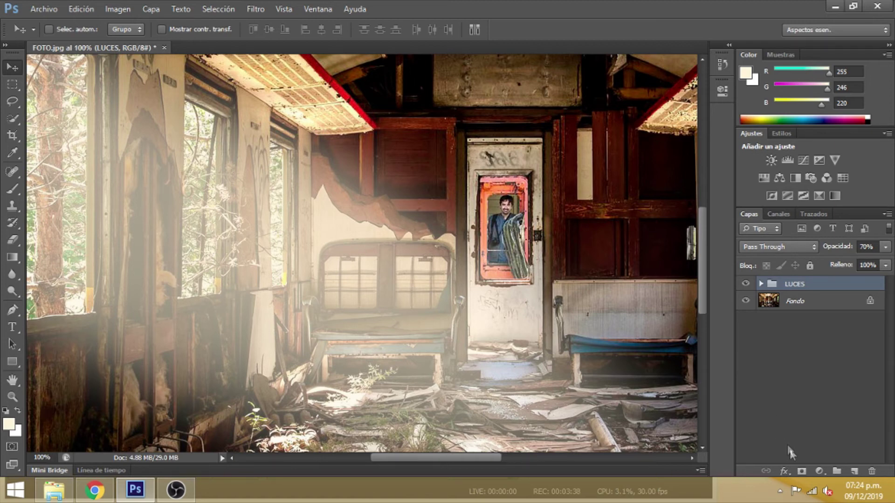
click(819, 471)
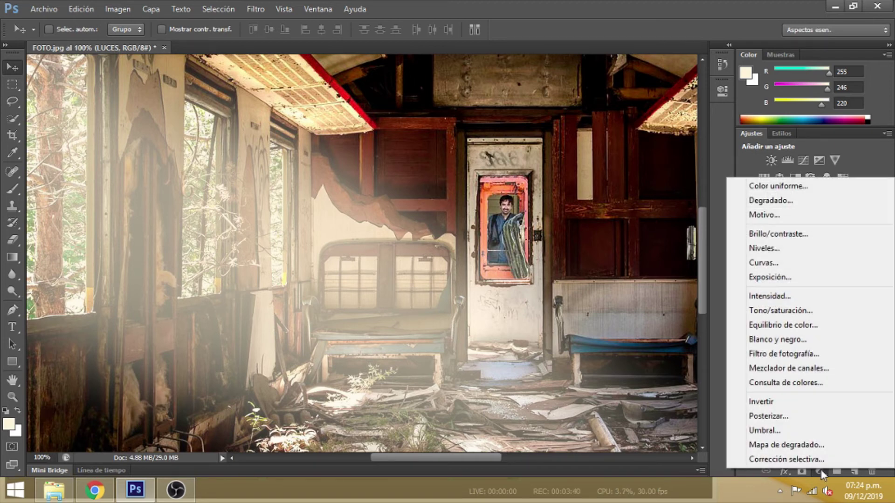
click(815, 384)
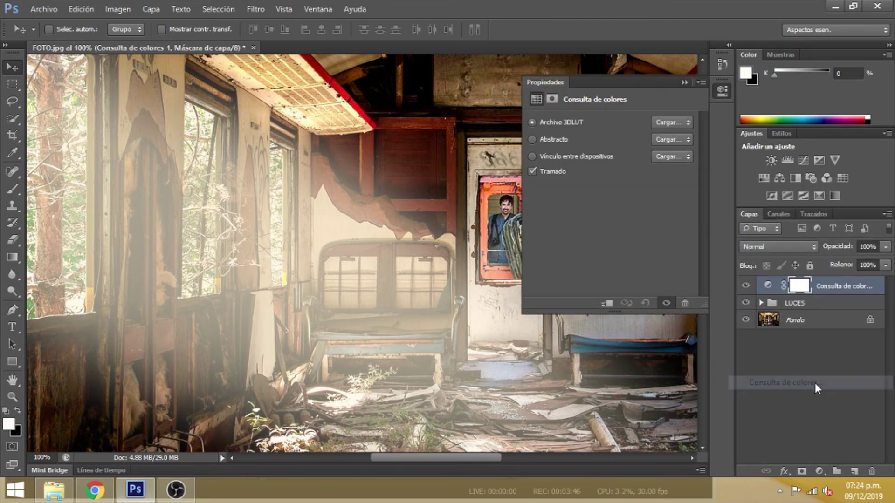
Set the Color Lookup adjustment's device link profile to Smokey and close its properties
click(684, 154)
click(684, 155)
click(684, 155)
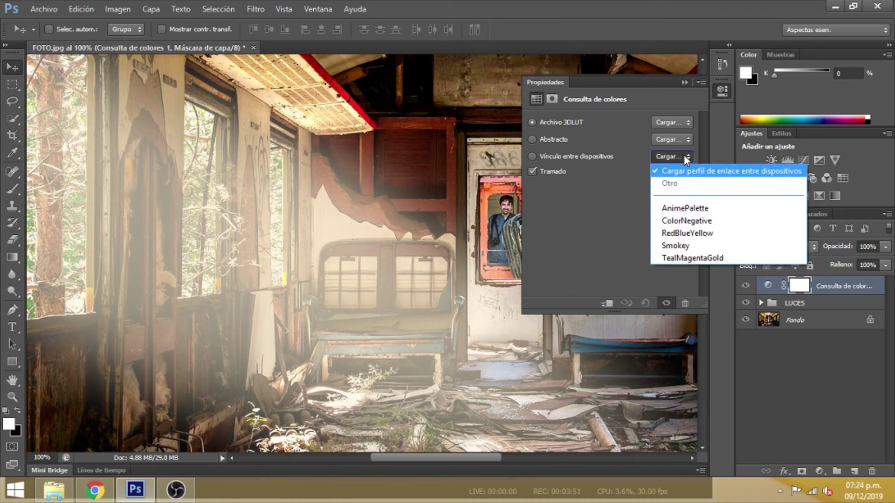
click(676, 245)
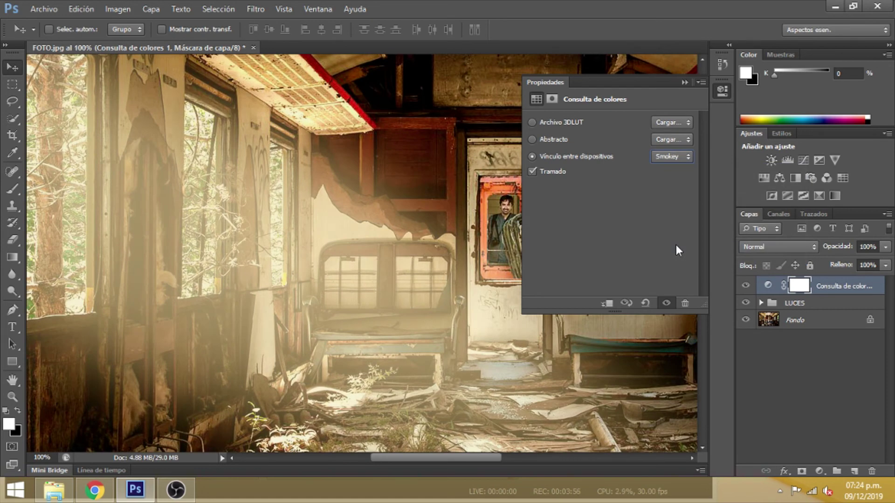
click(723, 95)
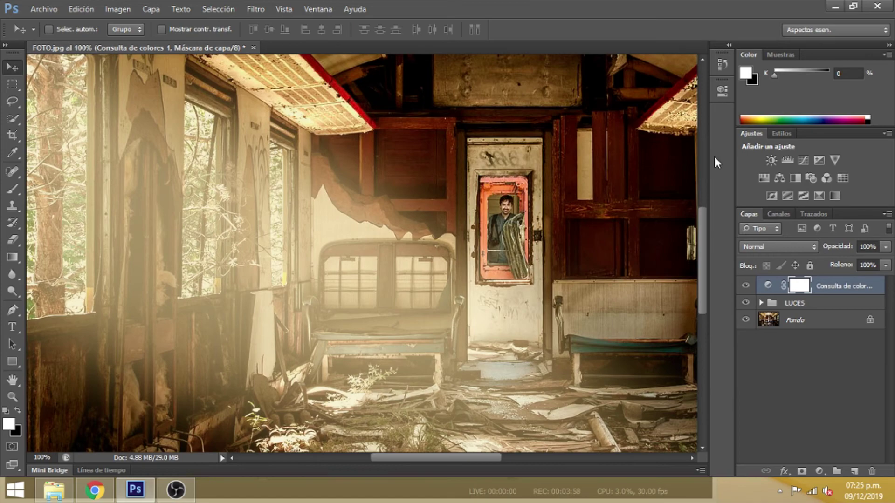
Set the Color Lookup (Consulta de colores) adjustment layer's blend mode to Color and review the whole photo
key(ctrl+minus)
key(ctrl+plus)
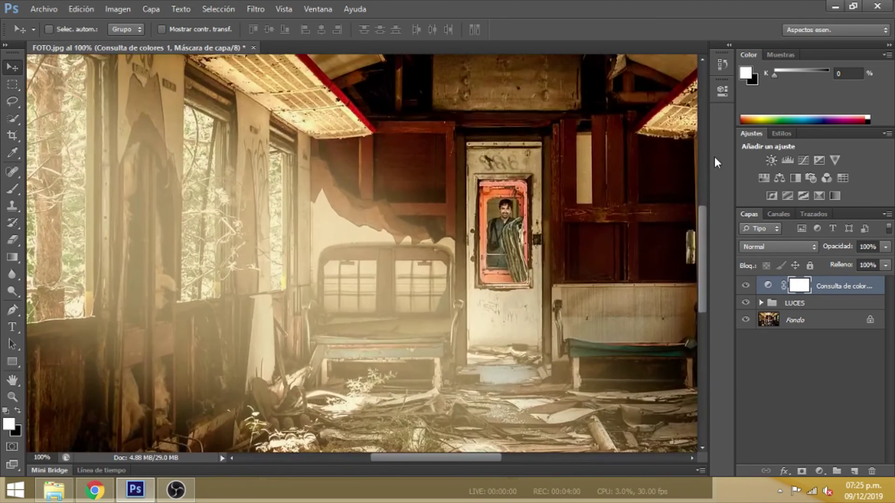
key(ctrl+minus)
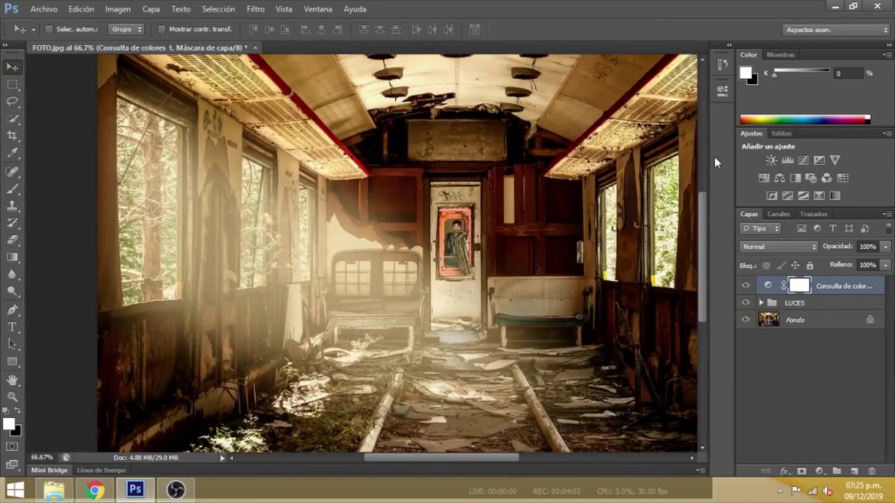
key(ctrl+plus)
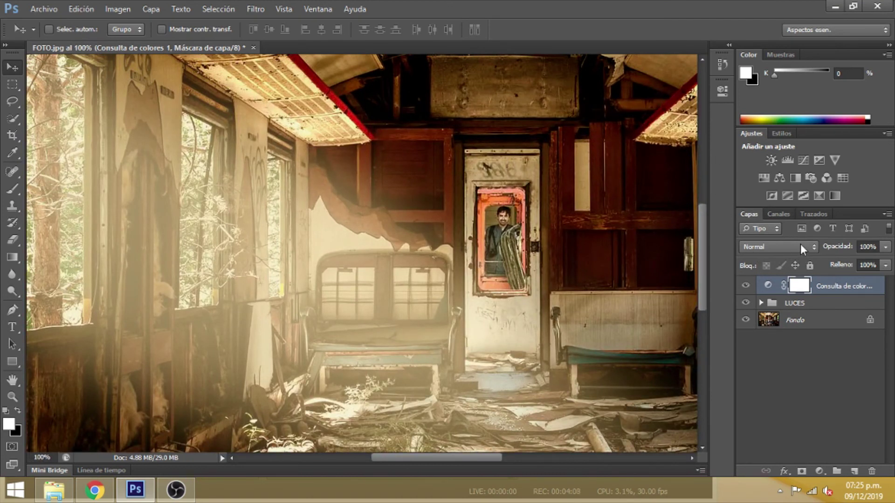
click(801, 245)
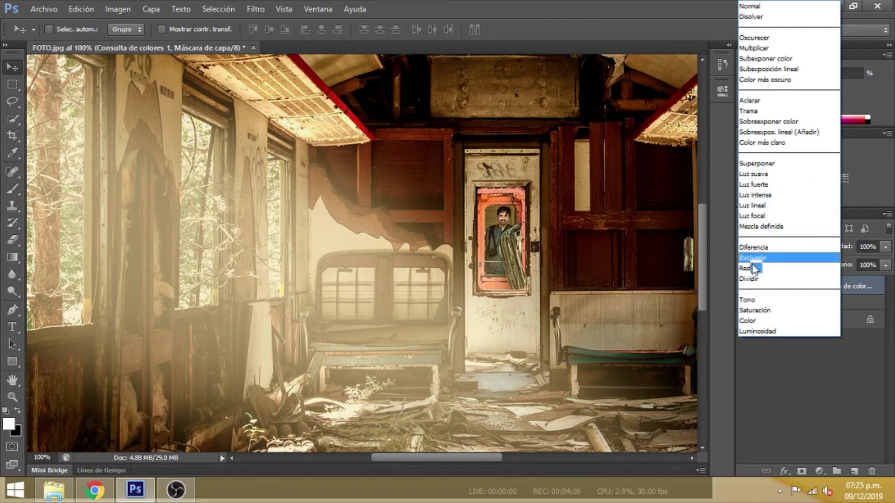
click(747, 321)
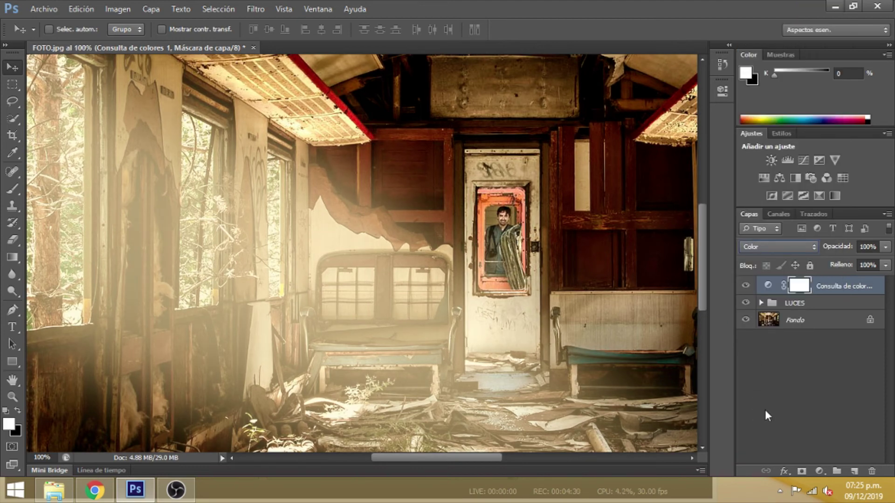
key(ctrl+minus)
key(ctrl+minus)
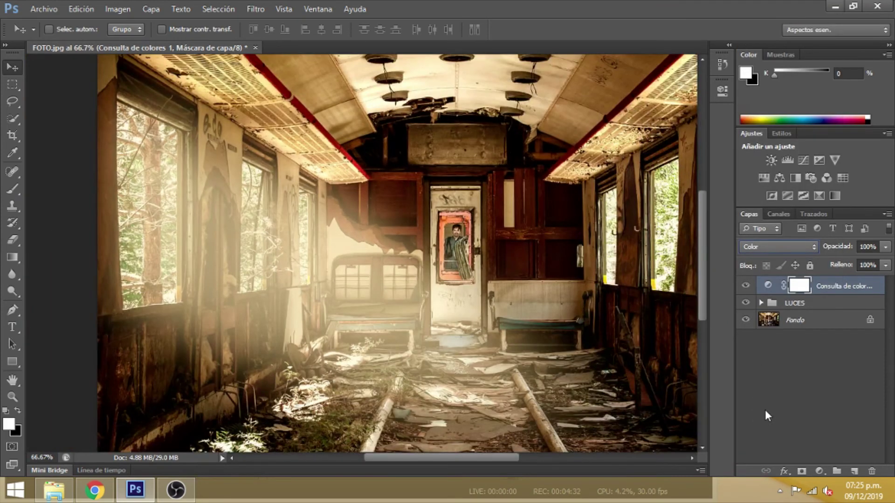
key(ctrl+plus)
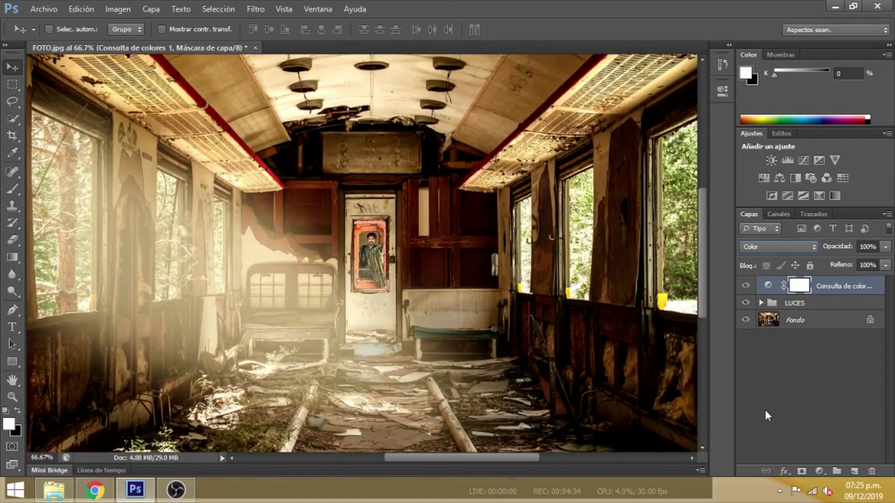